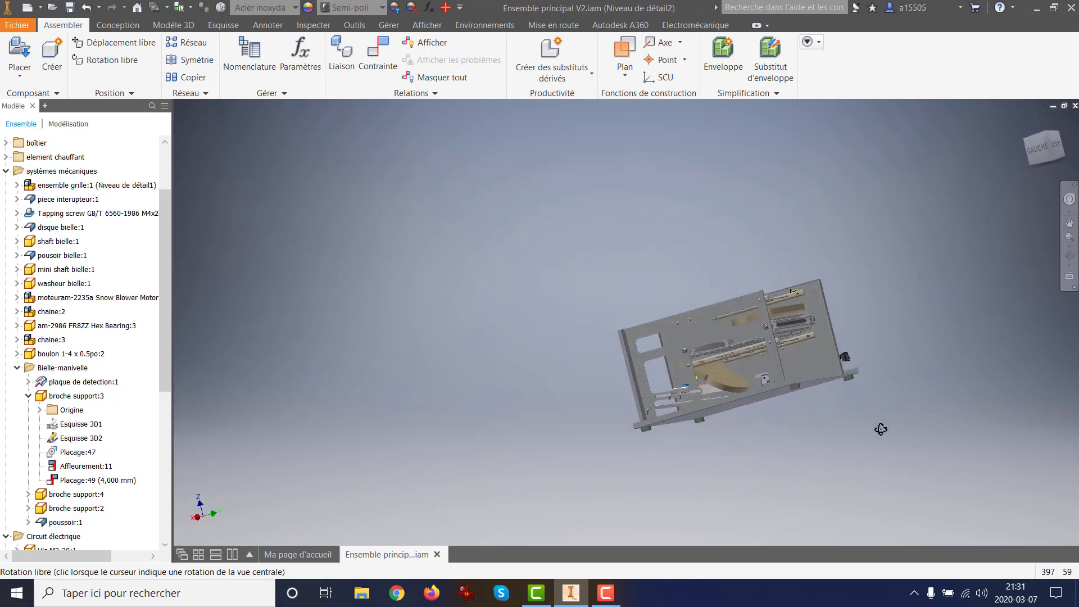
Open the broche support:3 bent rod for in-place editing within the assembly
key("Escape")
scroll(646, 425, "up", 10)
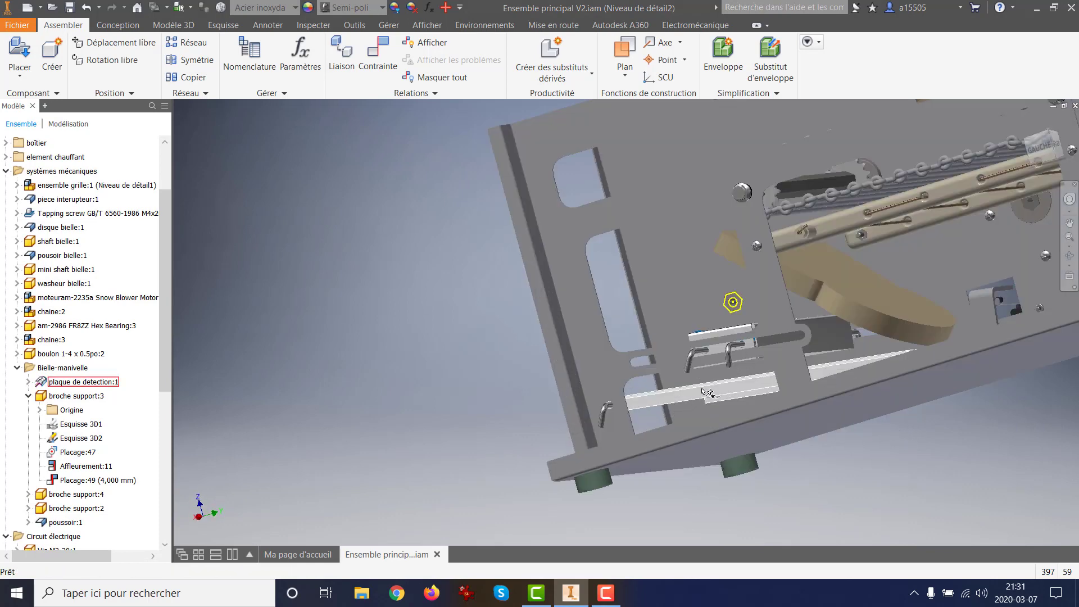
key("F4")
left_click_drag(754, 351, 472, 415)
key("Escape")
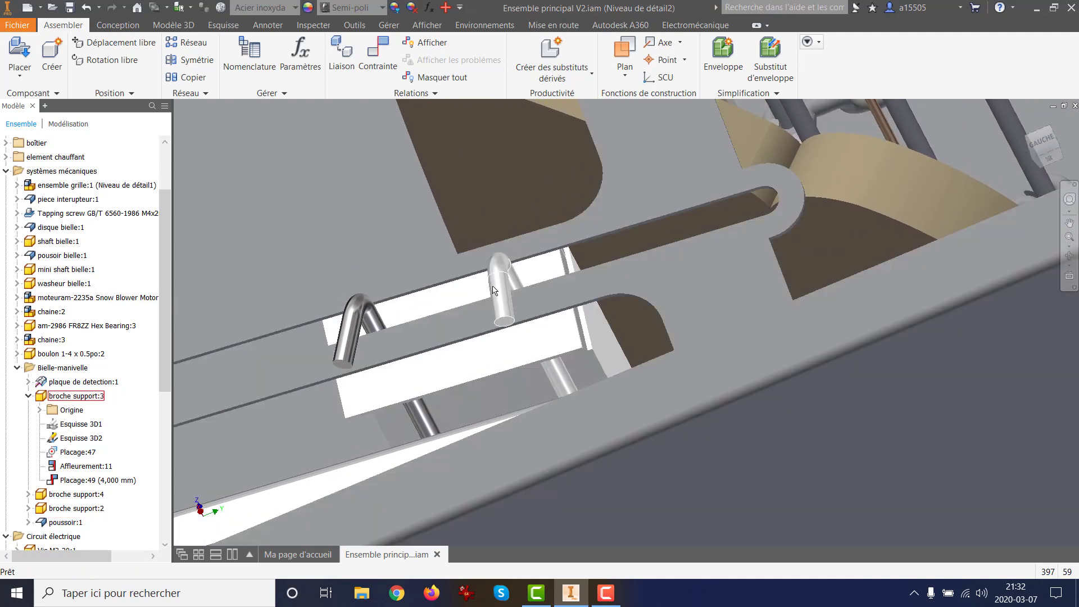
left_click(502, 310)
double_click(502, 310)
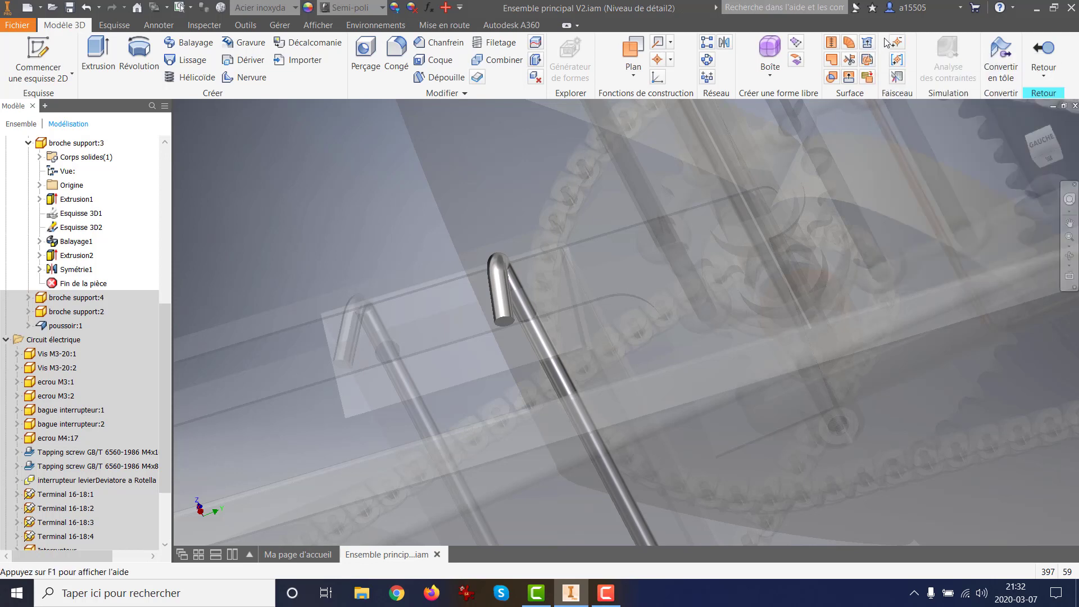
Hide the Faisceau command group in the part environment and display it again
right_click(1074, 56)
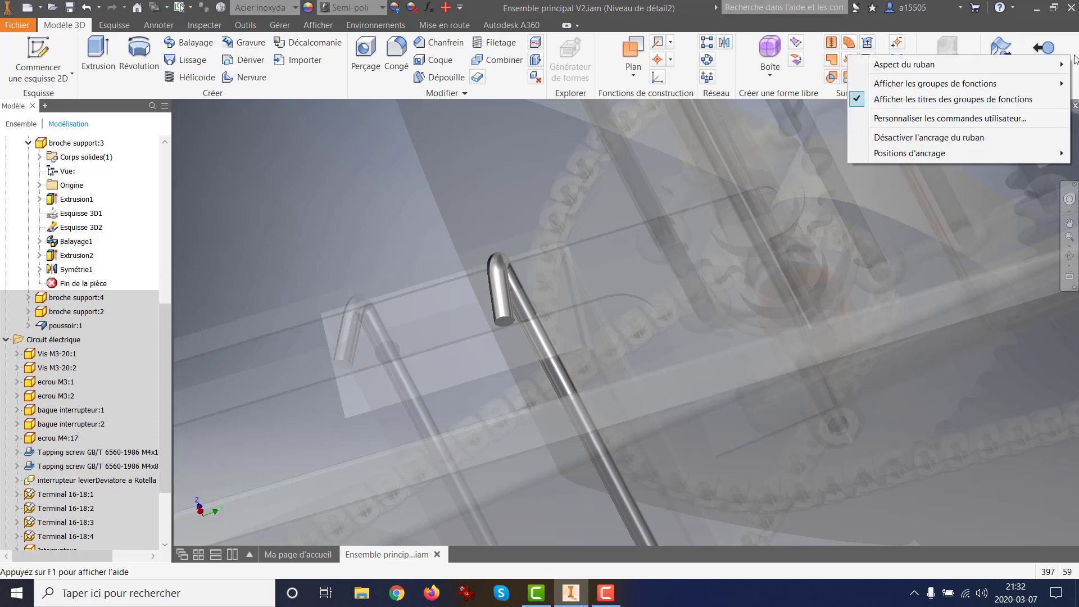
mouse_move(950, 83)
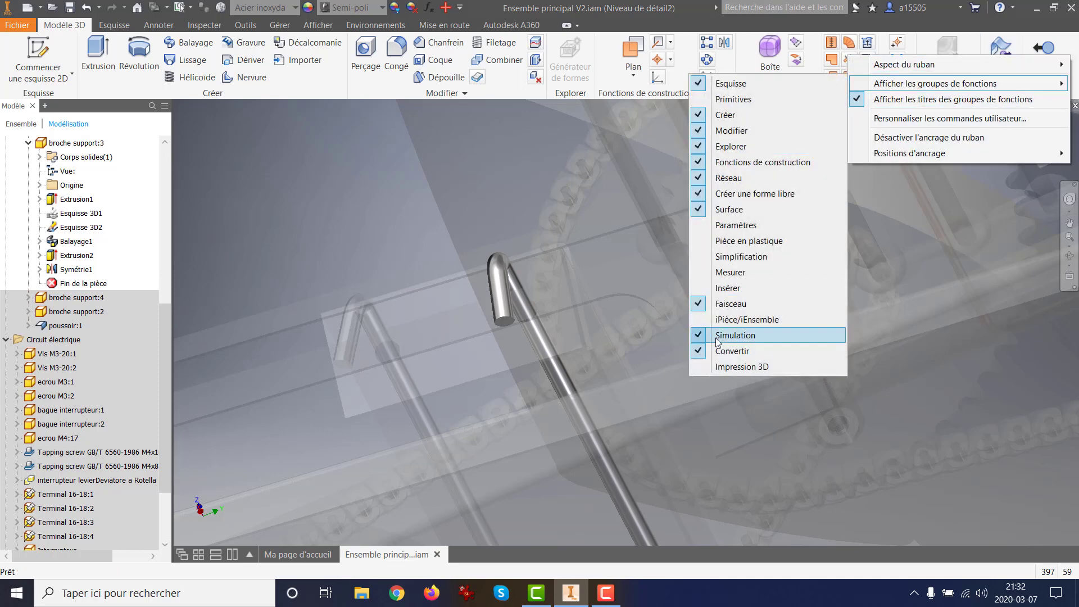
left_click(705, 307)
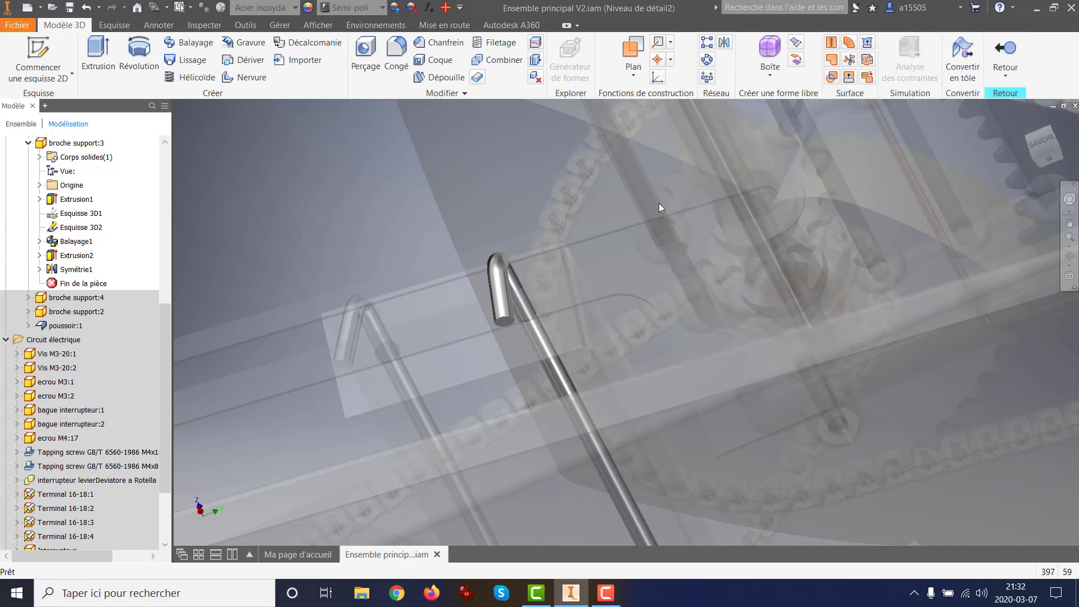
right_click(1068, 55)
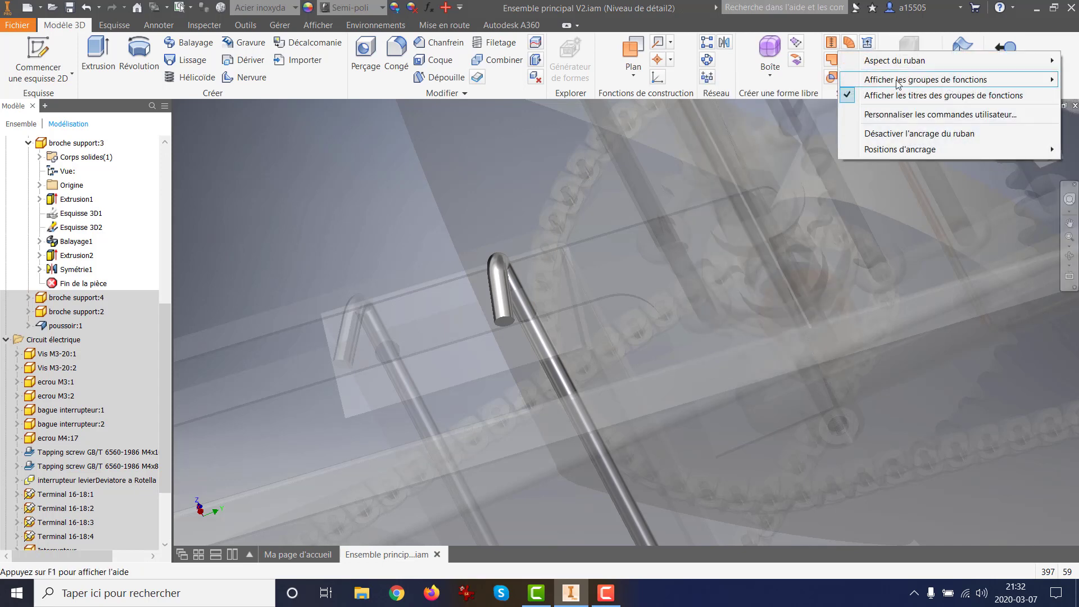
mouse_move(898, 84)
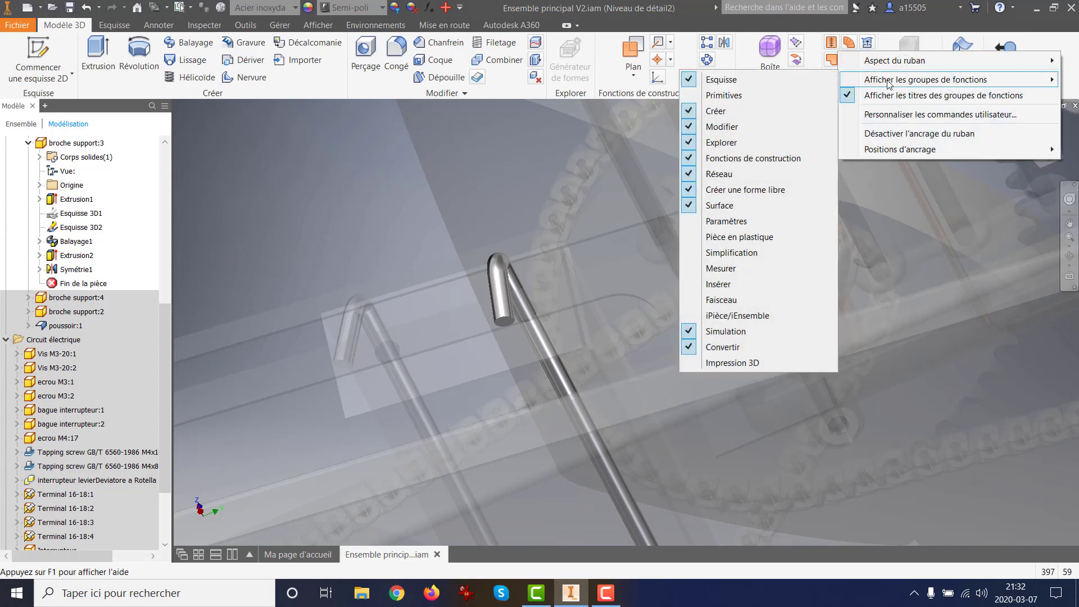
left_click(693, 299)
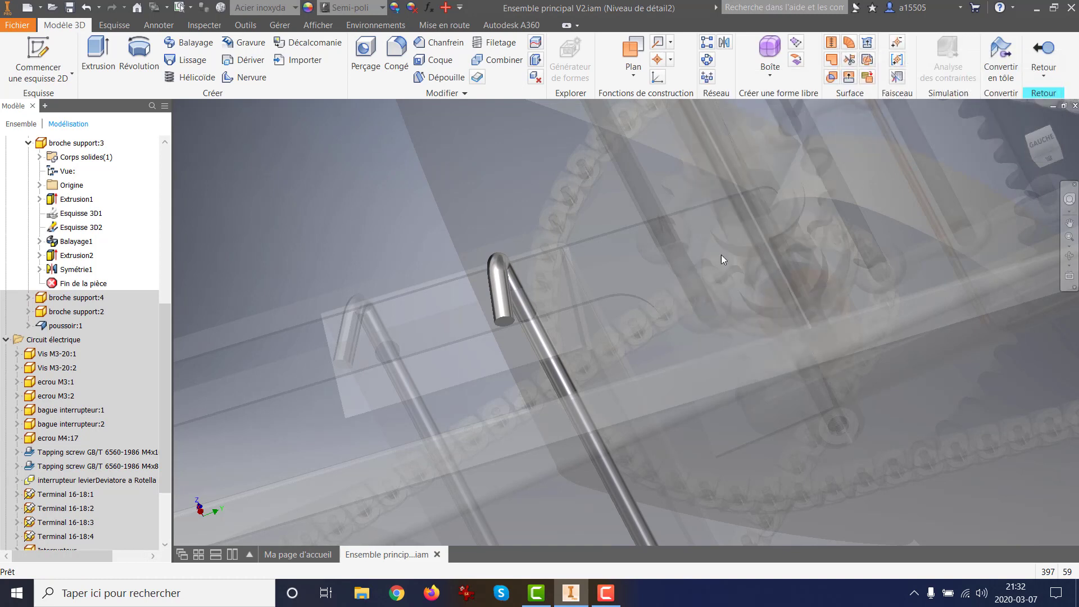
Place harness pin 1 at the centre of the bent rod's end face and return to the main assembly
left_click(896, 43)
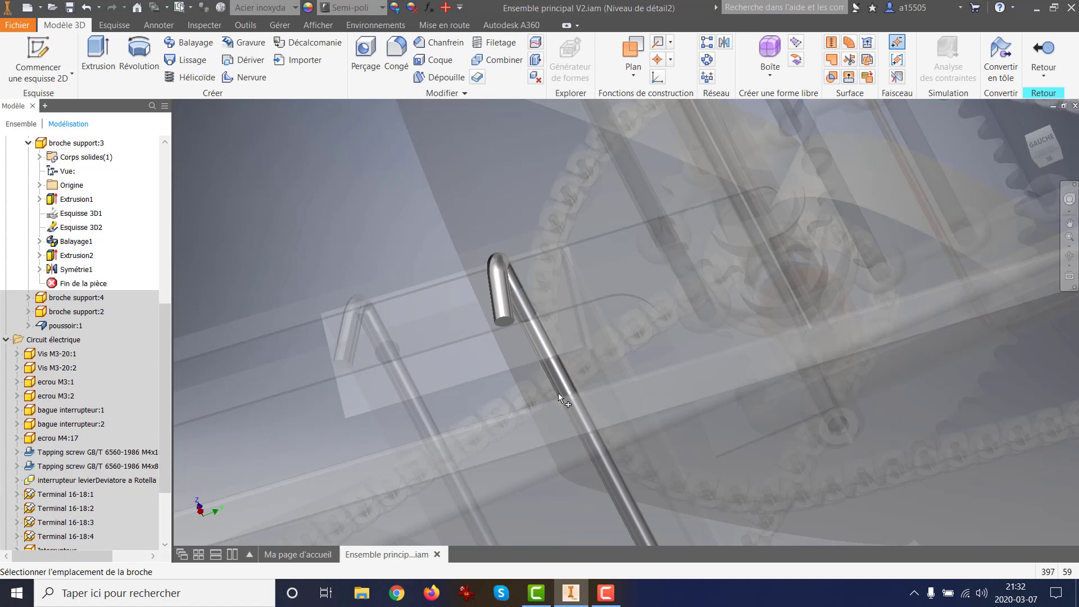
left_click(504, 323)
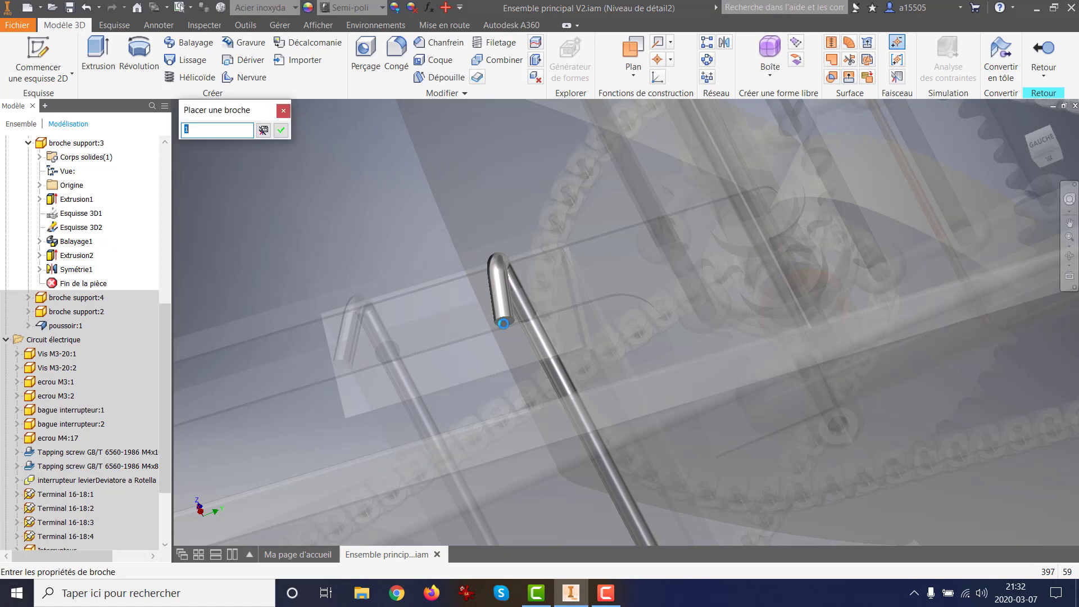
left_click(281, 131)
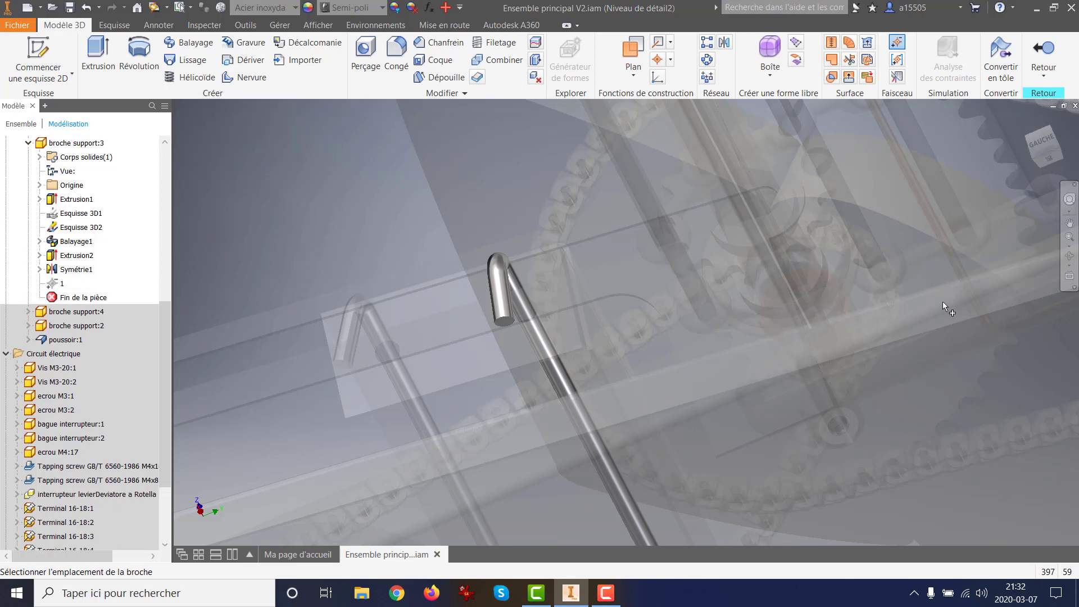
left_click(1046, 54)
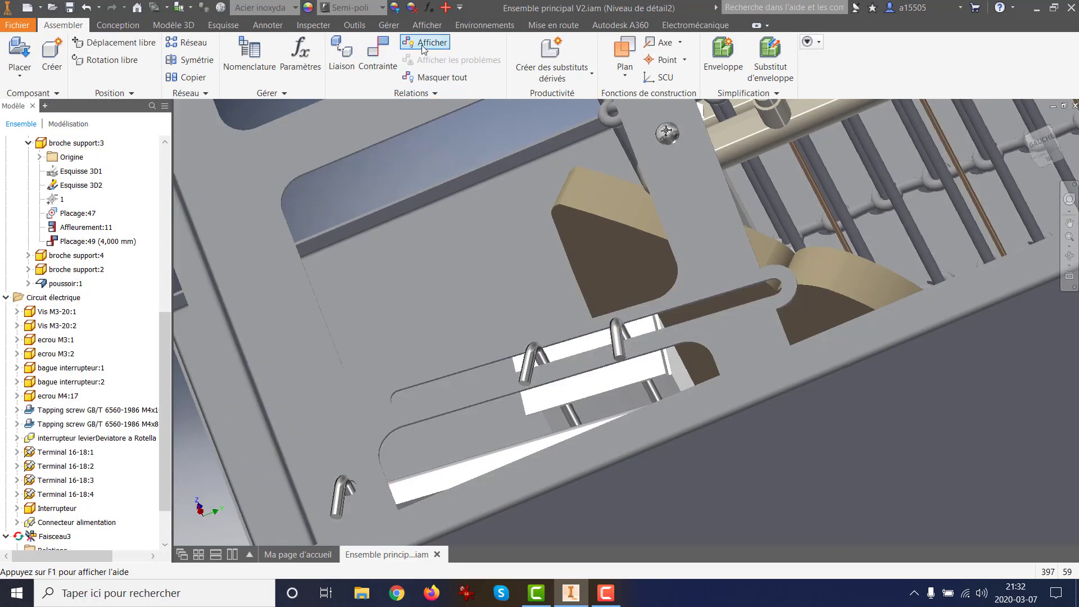
Turn on visibility of all construction features so the pin points on the support rods are displayed
left_click(485, 24)
left_click(427, 25)
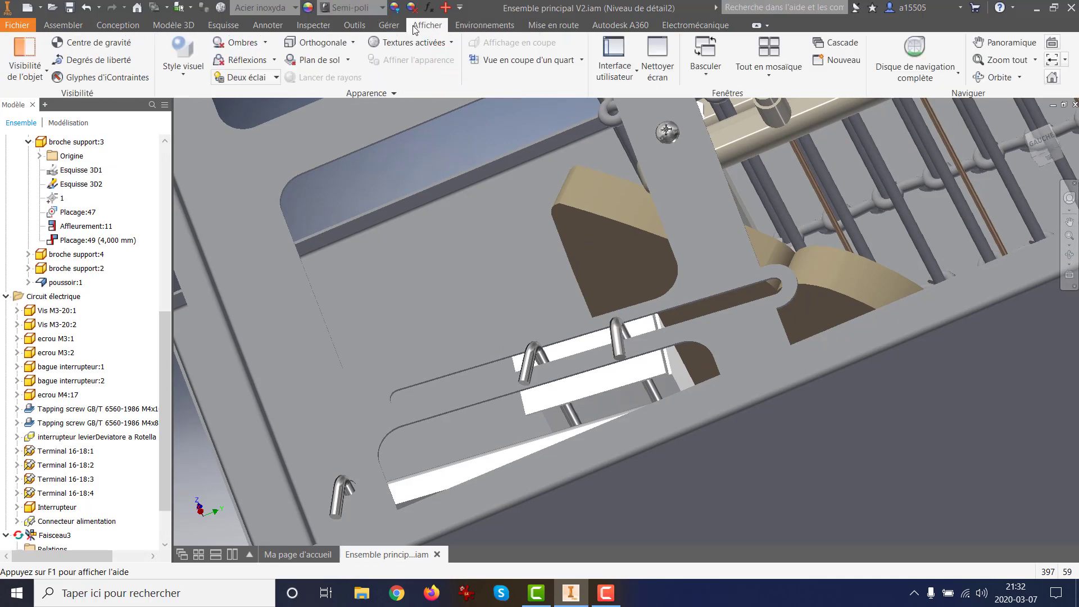
left_click(17, 63)
left_click(11, 95)
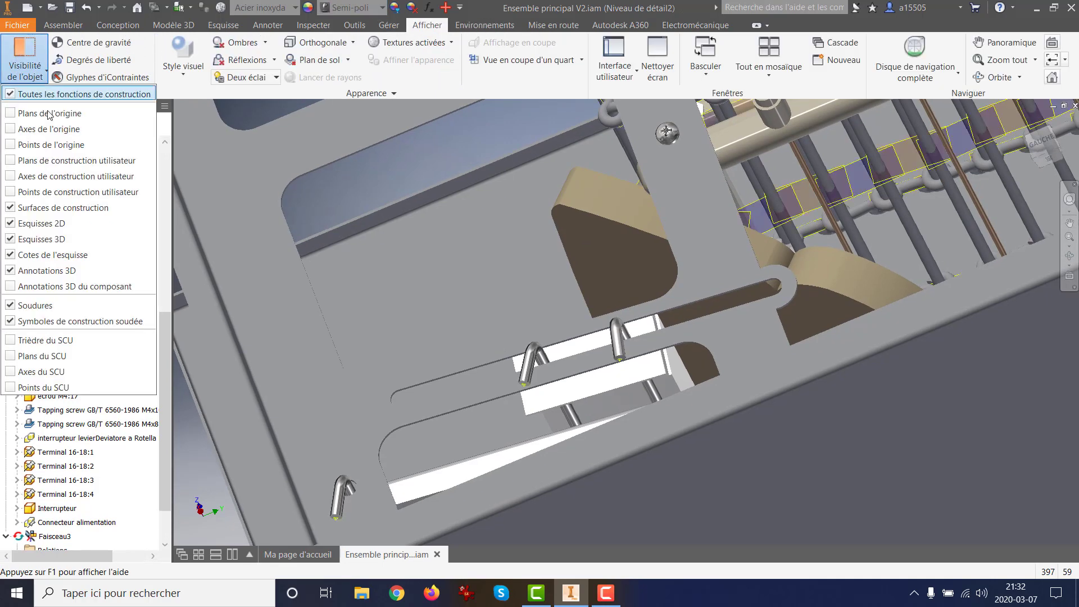
scroll(634, 373, "up", 3)
scroll(633, 373, "up", 3)
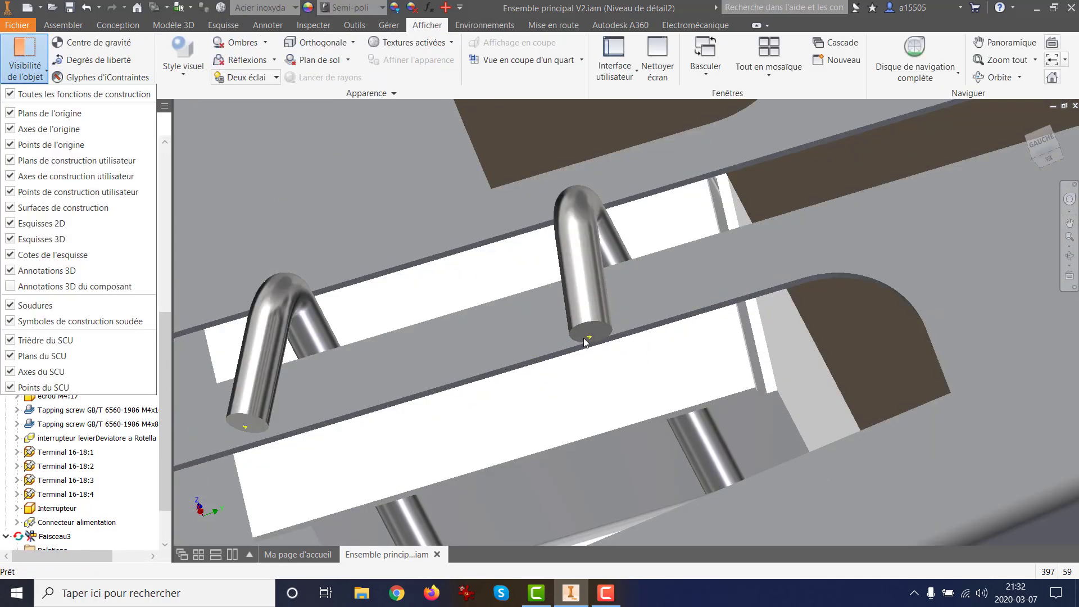
scroll(587, 341, "up", 2)
scroll(595, 339, "down", 6)
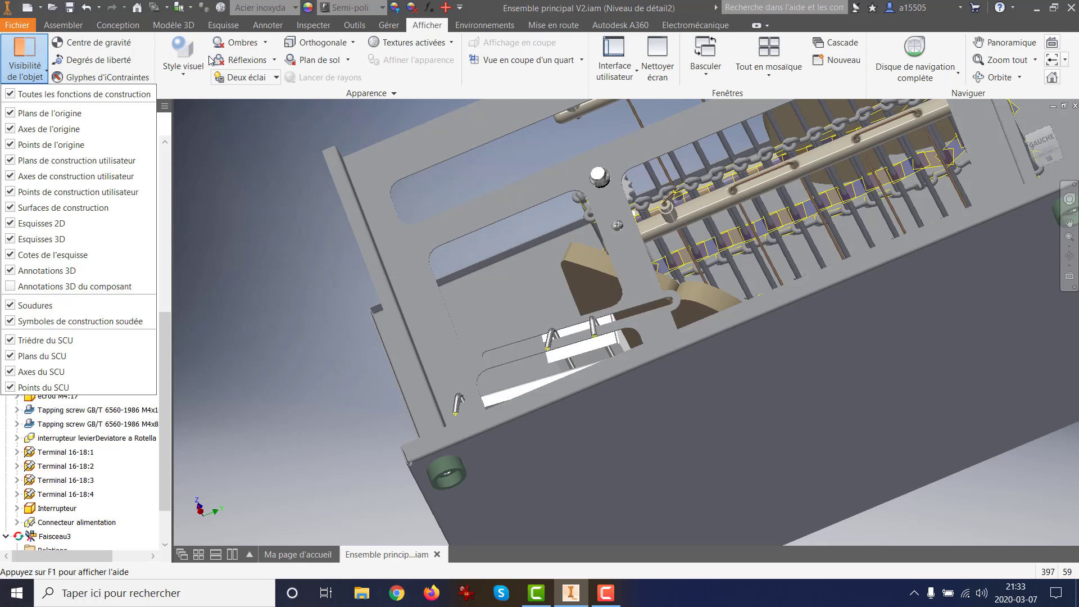
Create a new cable and harness subassembly in the main assembly, accepting the proposed settings
left_click(474, 27)
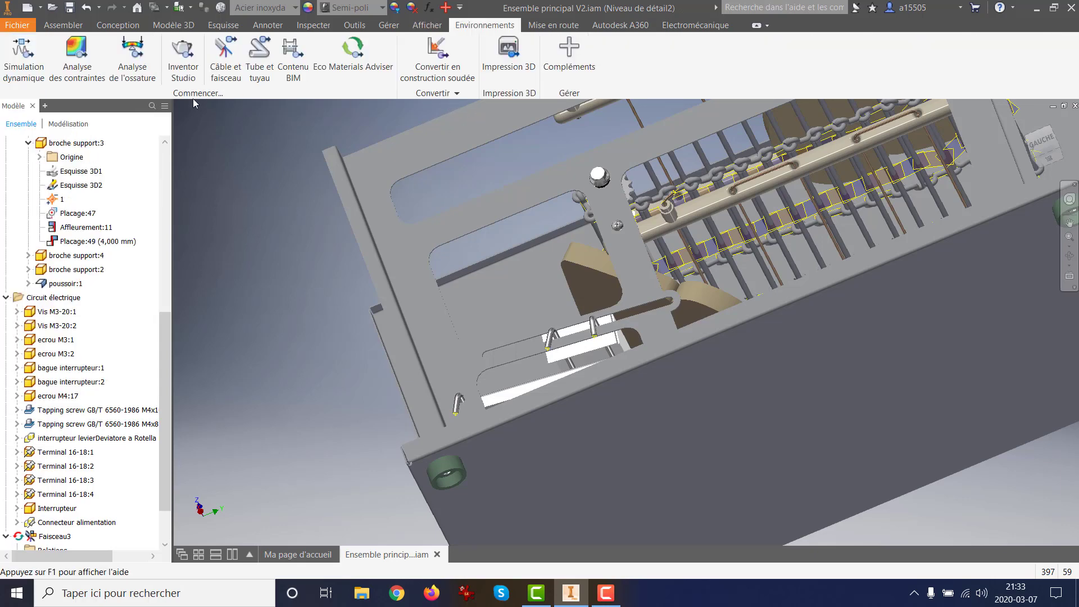
left_click(224, 56)
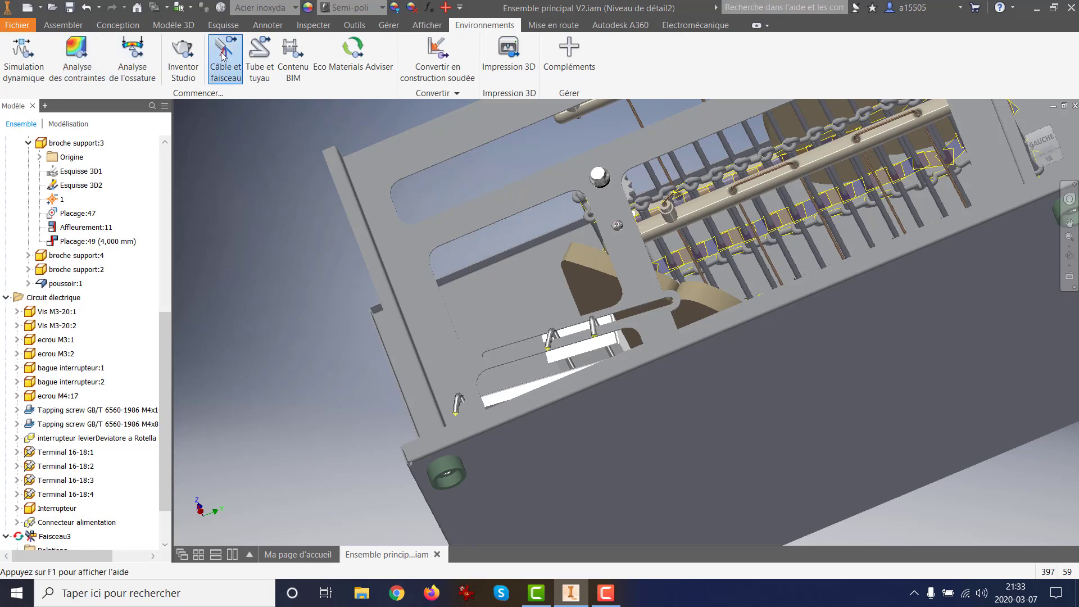
left_click(335, 219)
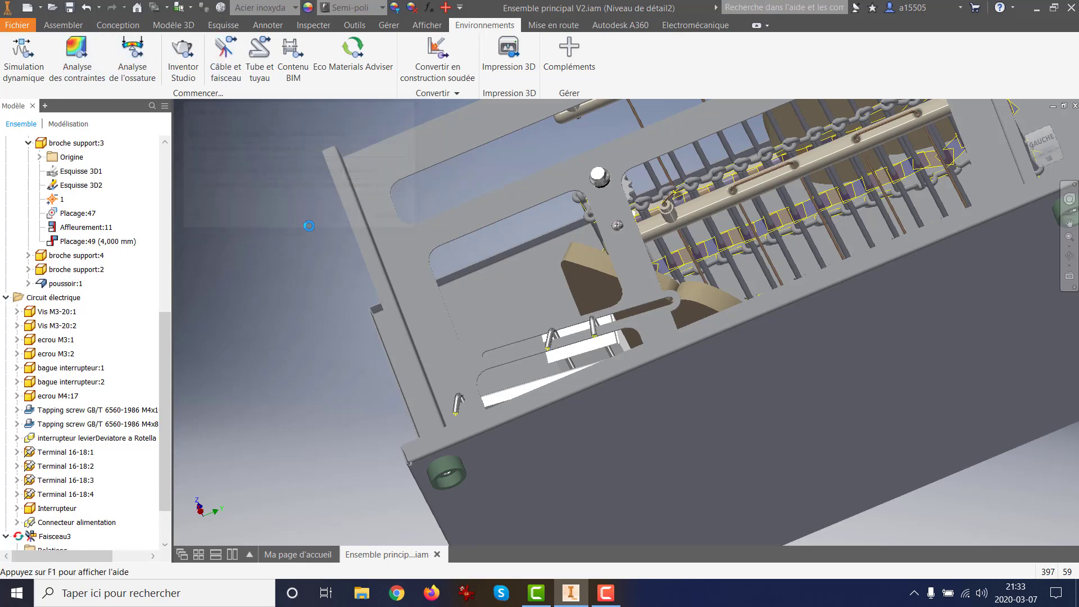
Create a 12AWG-RED wire between the pins at the ends of the two neighbouring bent support rods
left_click(79, 42)
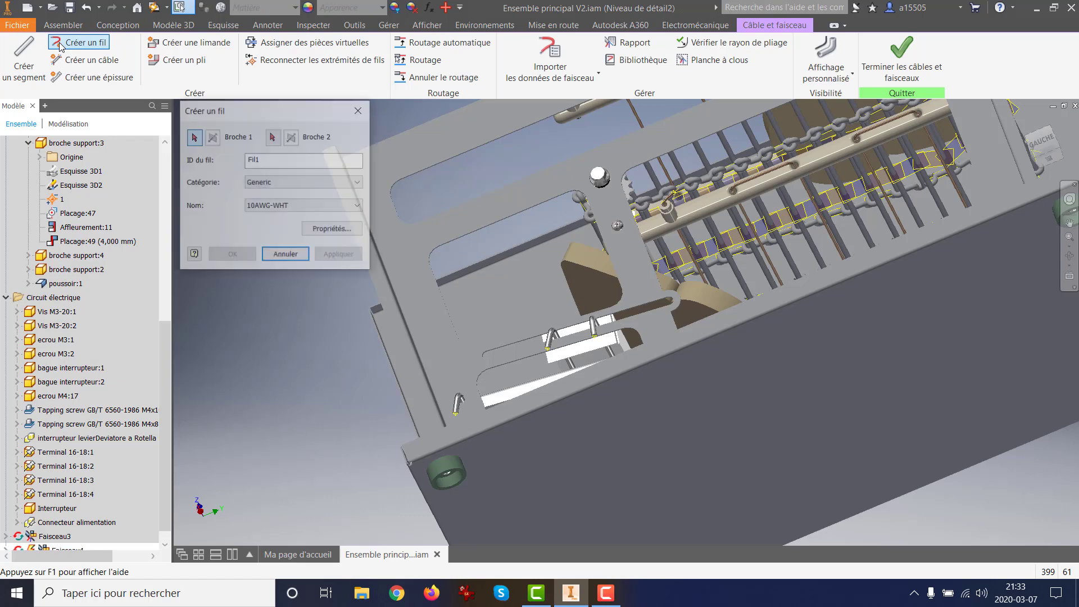
scroll(623, 337, "up", 5)
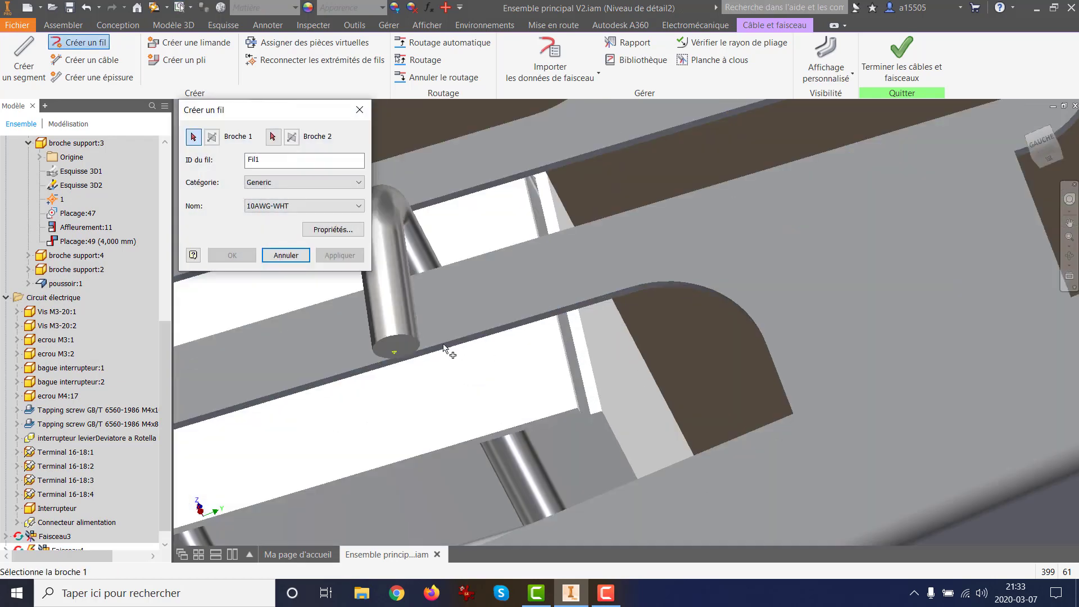
left_click(397, 364)
scroll(700, 359, "down", 3)
scroll(553, 395, "up", 3)
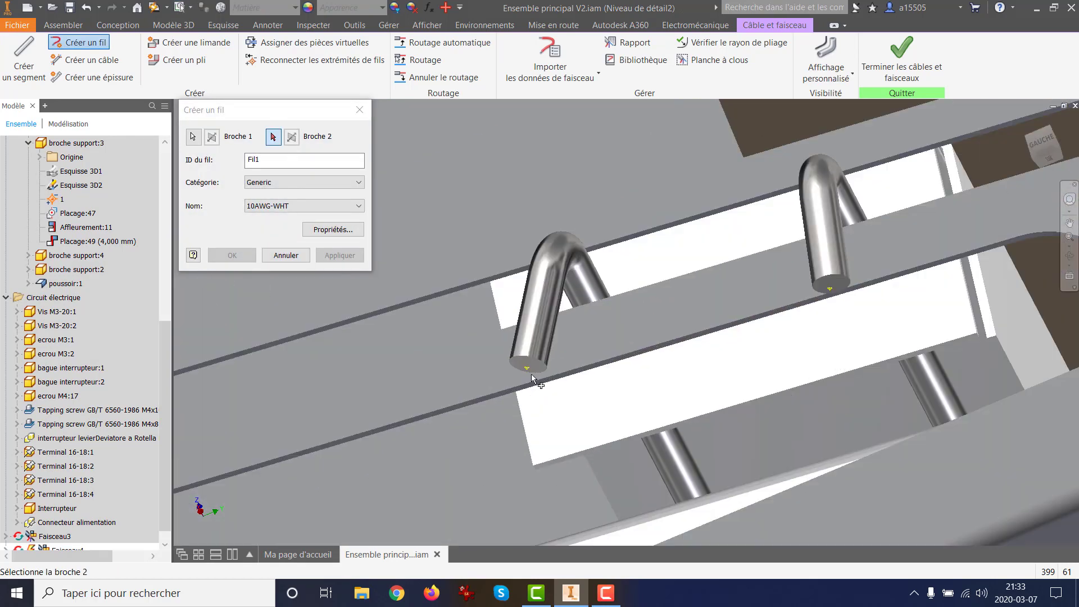
left_click(528, 369)
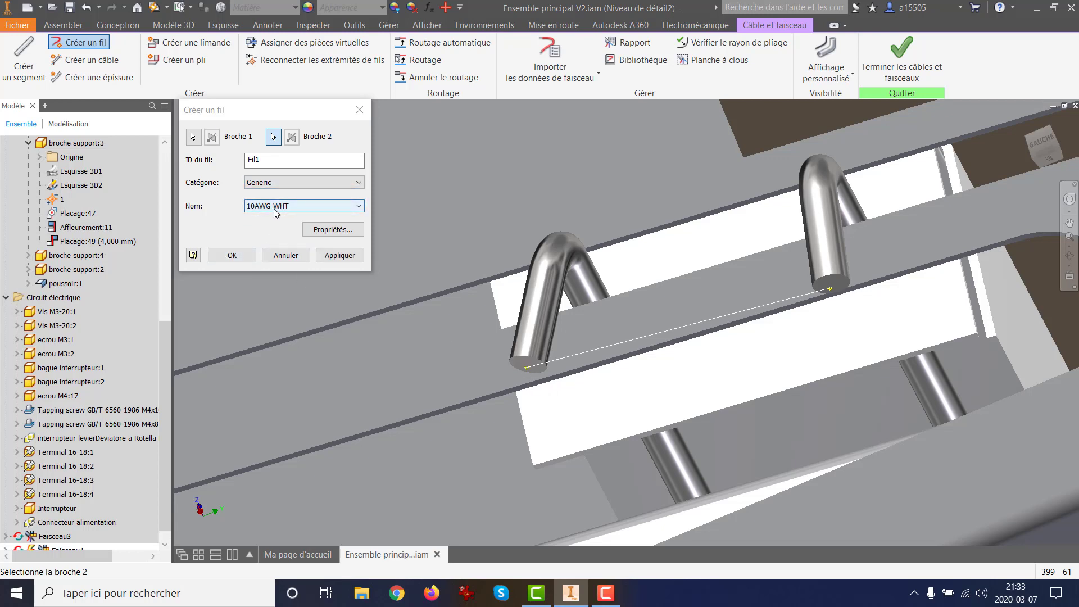
left_click(315, 208)
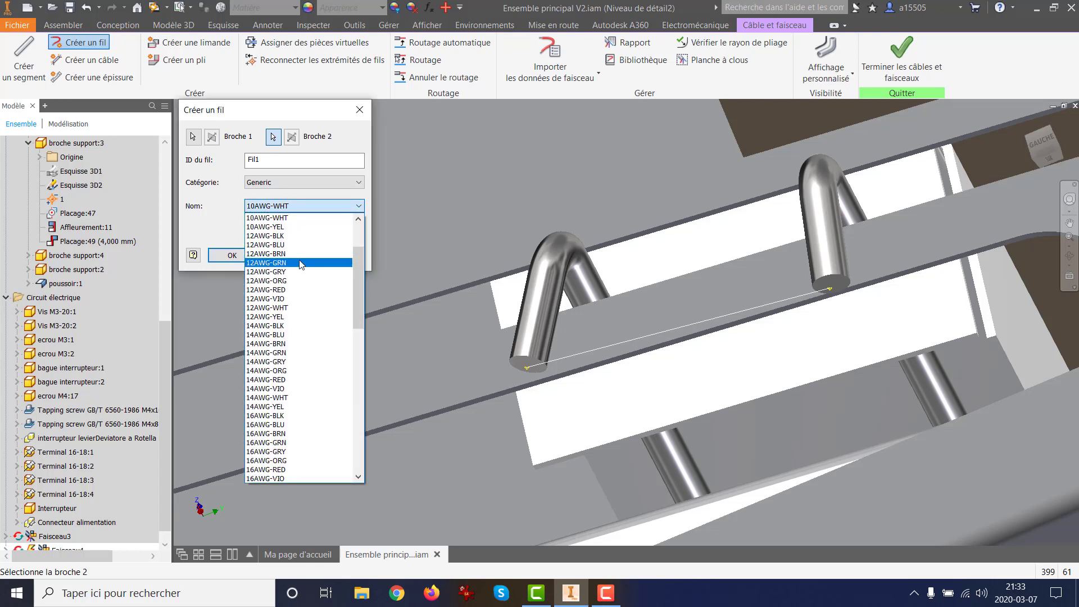
left_click(265, 290)
left_click(340, 256)
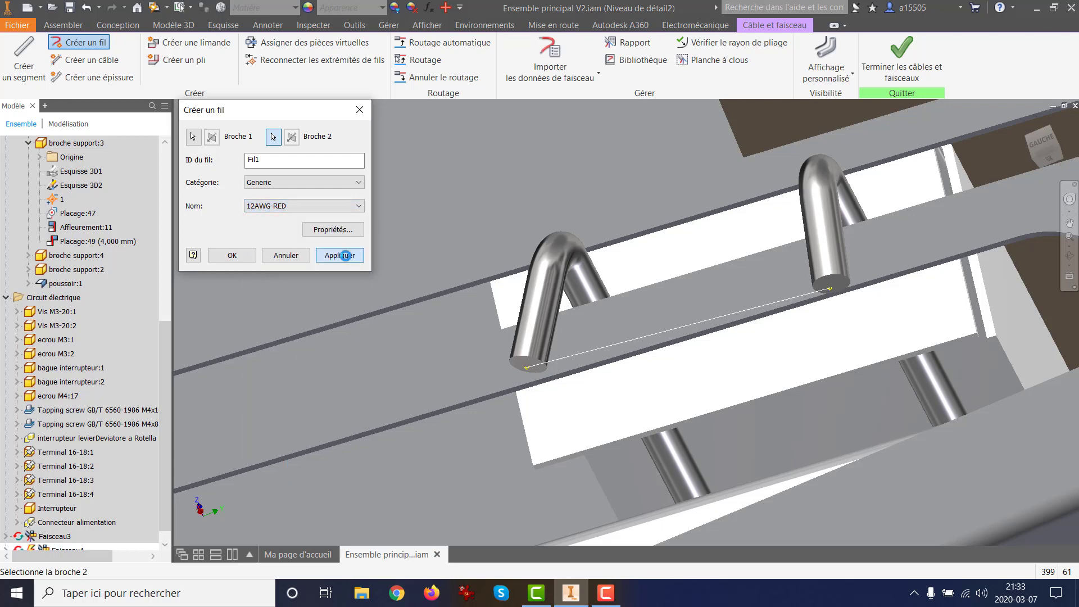
left_click(286, 255)
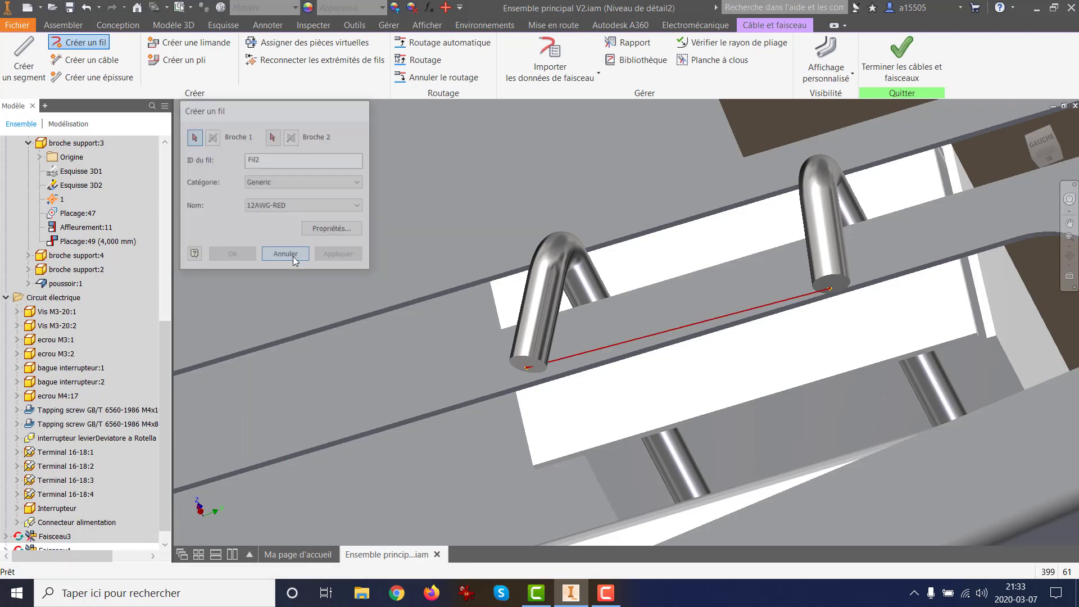
Switch the red wire between the two support rods to rendered display
scroll(473, 329, "down", 5)
middle_click_drag(539, 336, 538, 251, "shift")
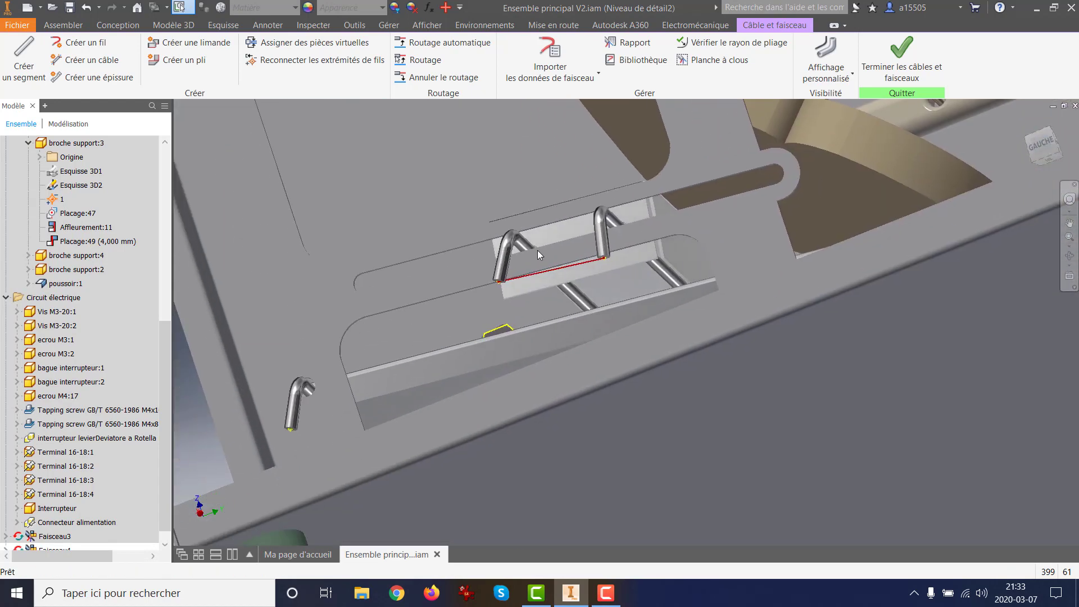
right_click(562, 269)
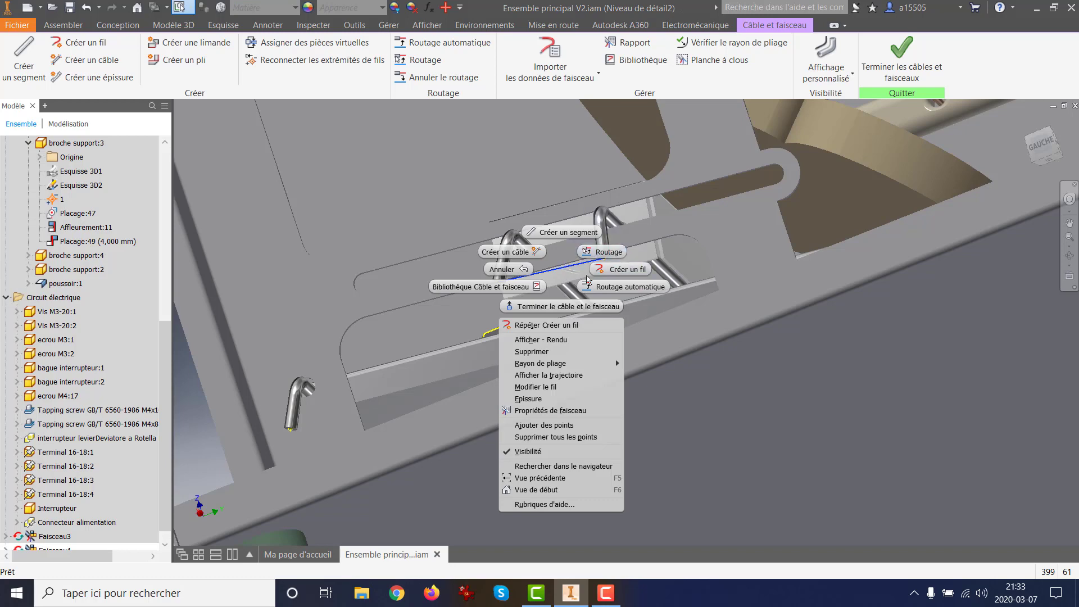
left_click(543, 340)
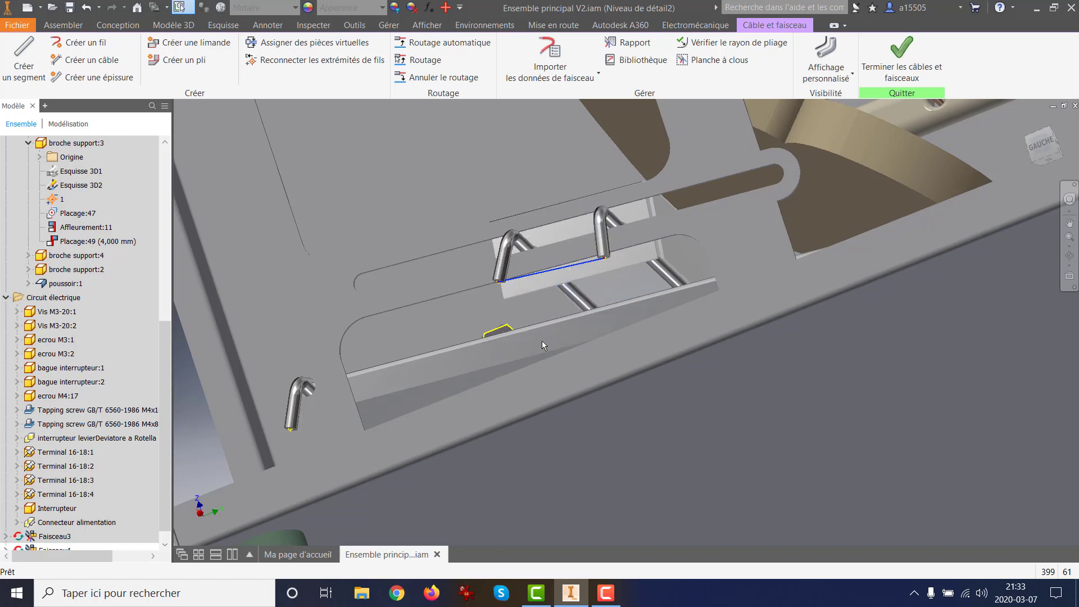
middle_click_drag(548, 278, 545, 290, "shift")
scroll(546, 281, "up", 5)
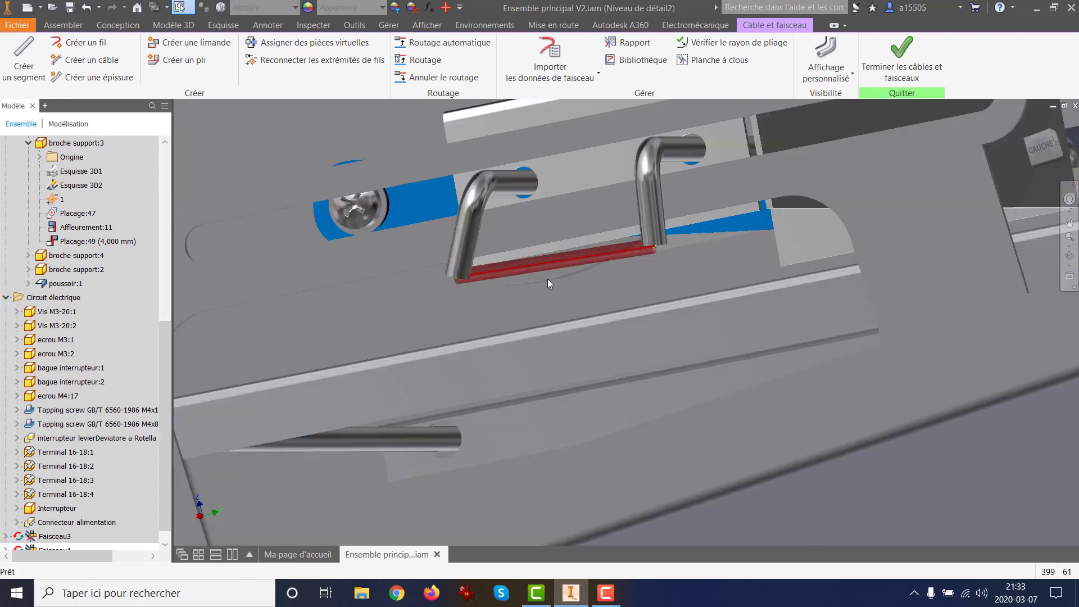
Add two points along the red wire, one near each end, and finish adding points
right_click(524, 257)
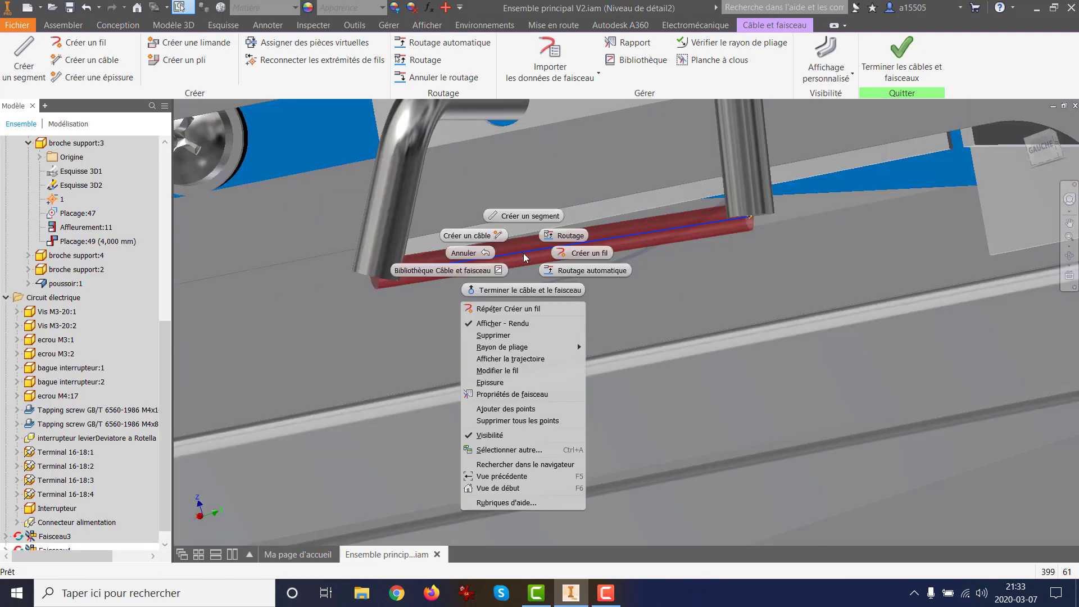
mouse_move(508, 347)
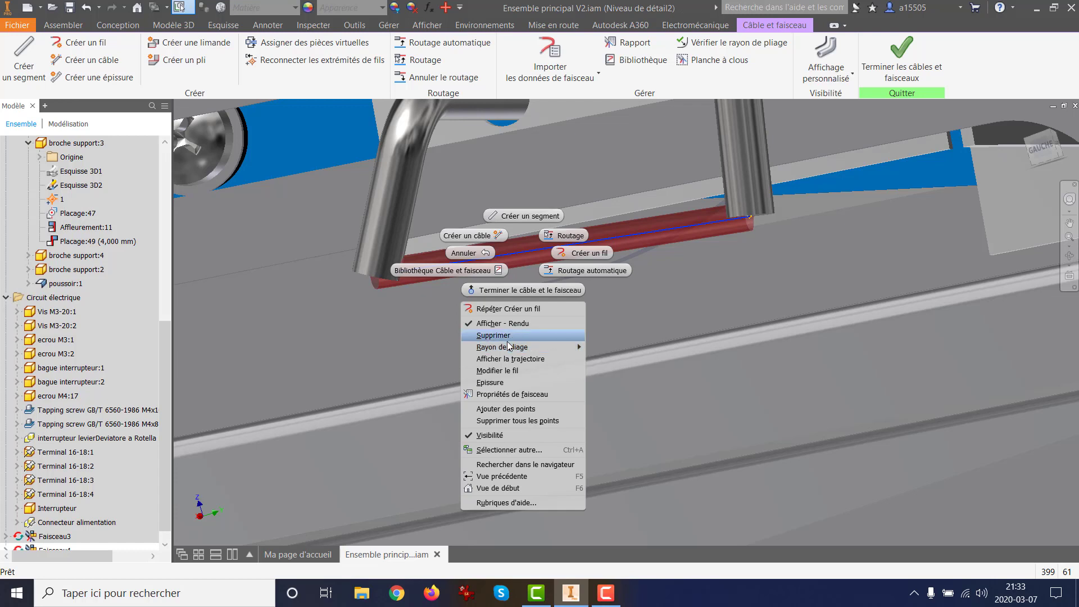
left_click(508, 409)
left_click(663, 230)
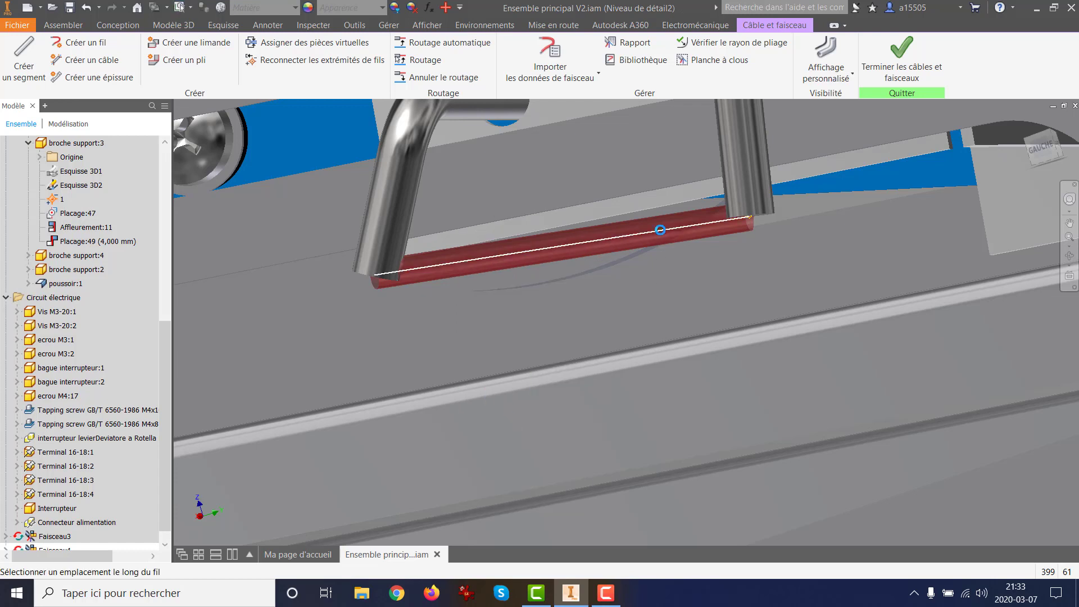
right_click(460, 264)
left_click(485, 268)
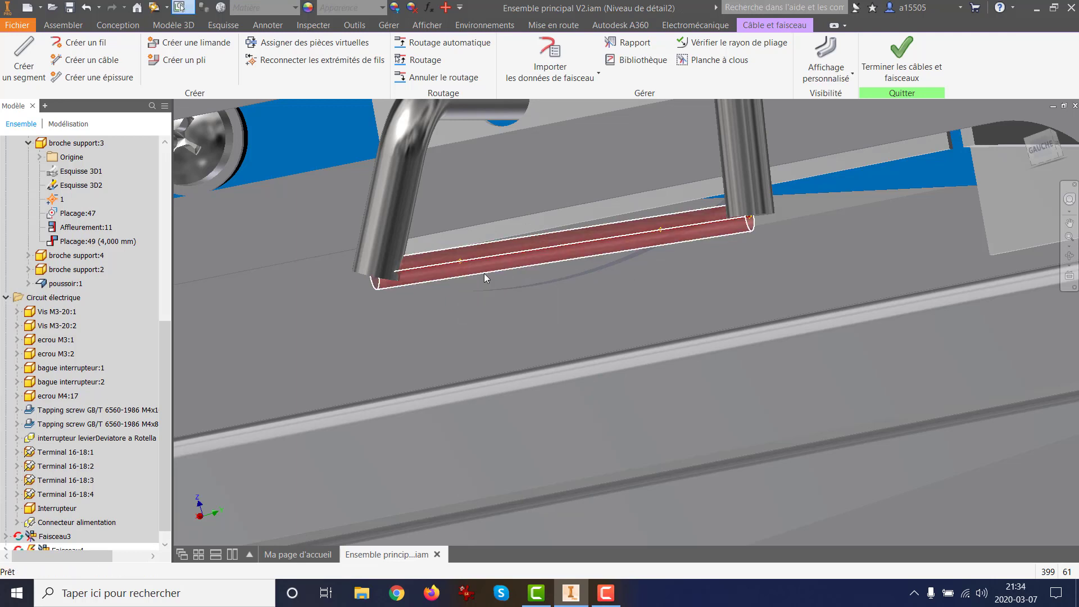
Reposition the wire point nearest the vertical support rod well below that rod's end and apply the move
right_click(661, 229)
left_click(669, 311)
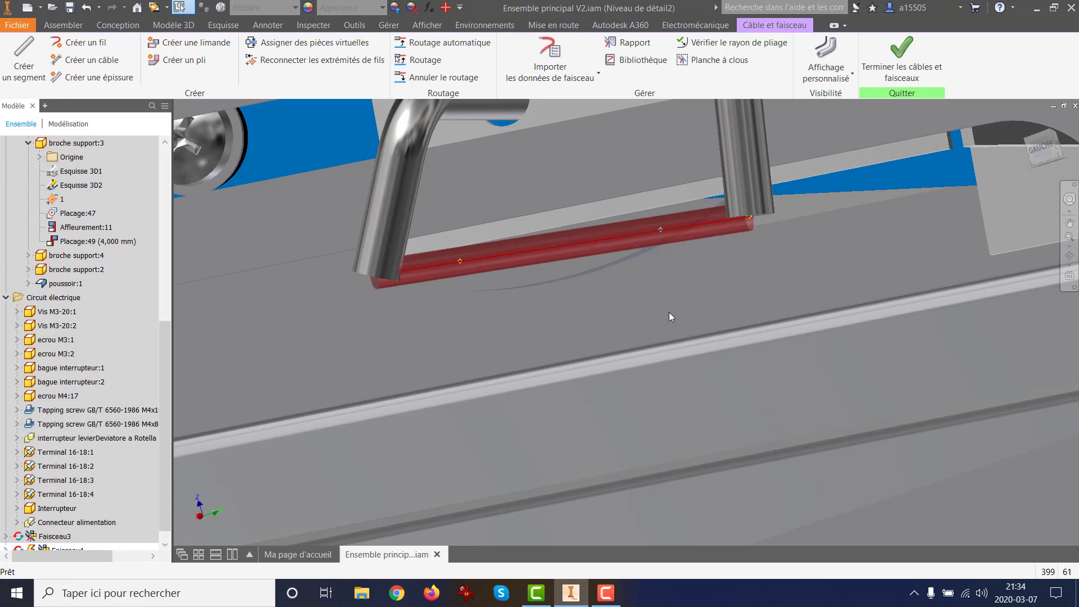
left_click_drag(656, 230, 696, 390)
left_click_drag(665, 236, 703, 357)
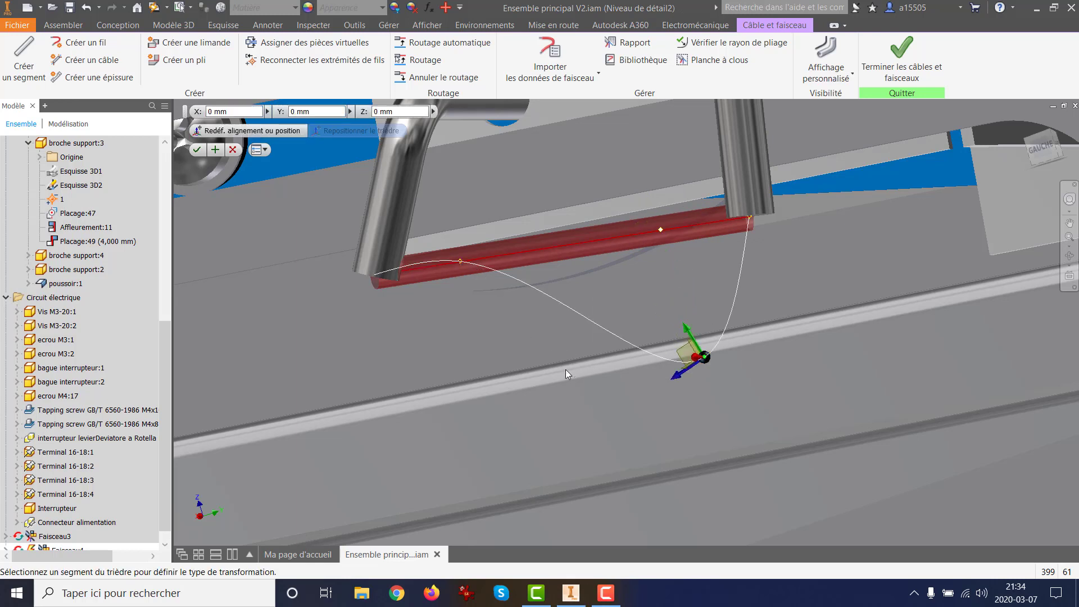
right_click(566, 372)
left_click(590, 376)
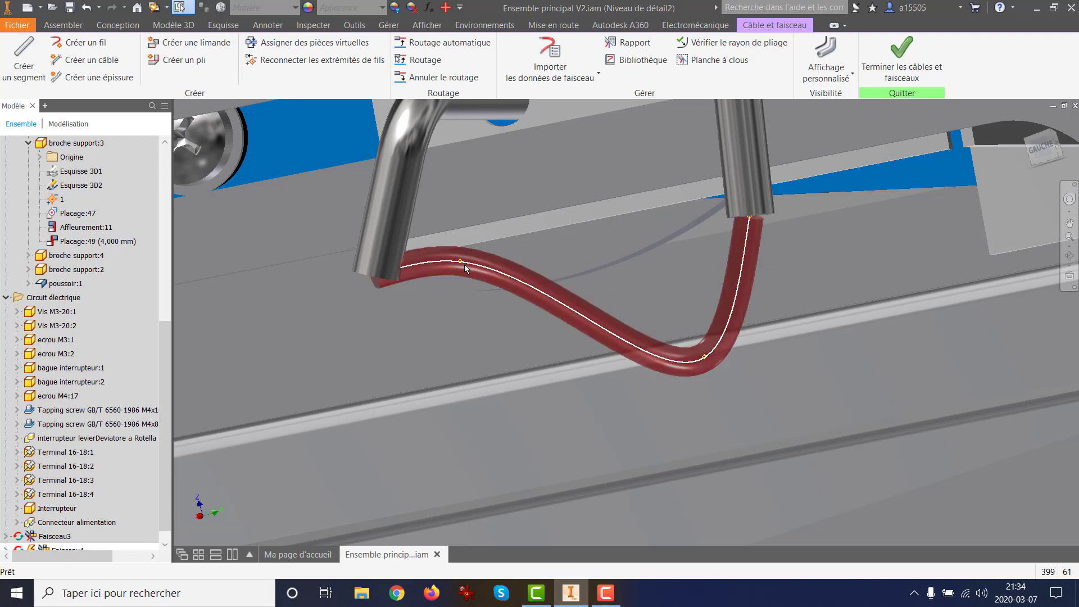
right_click(463, 263)
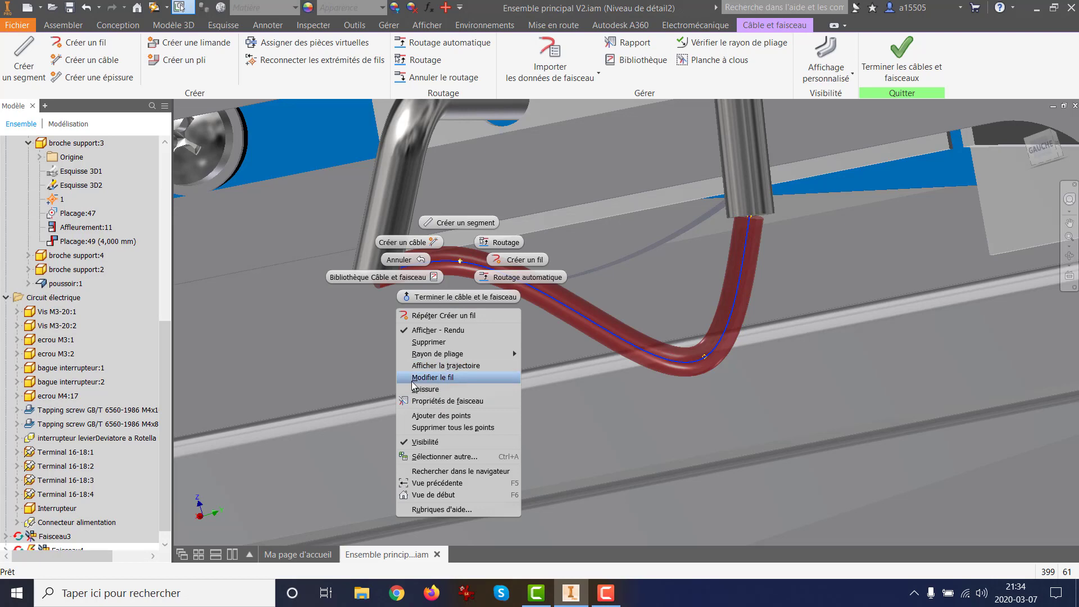
left_click(341, 358)
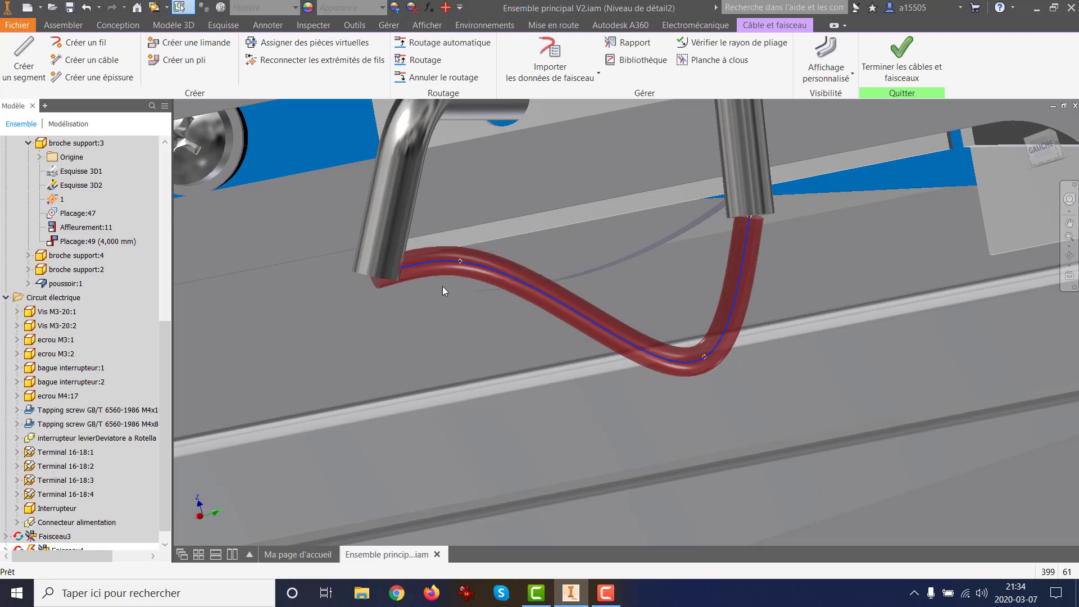
right_click(460, 263)
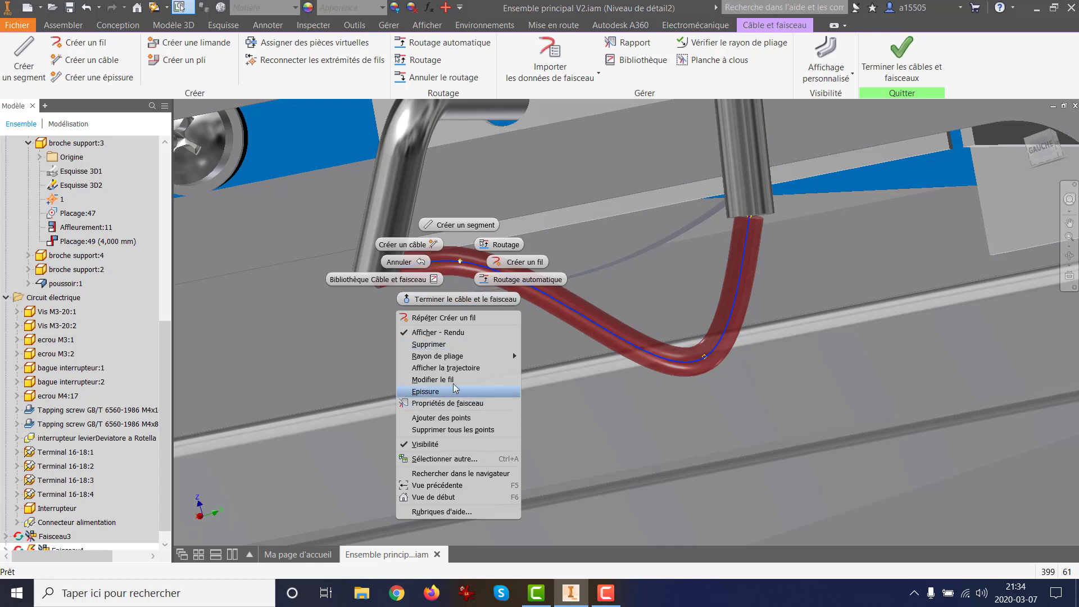
left_click(541, 410)
middle_click_drag(599, 419, 565, 428)
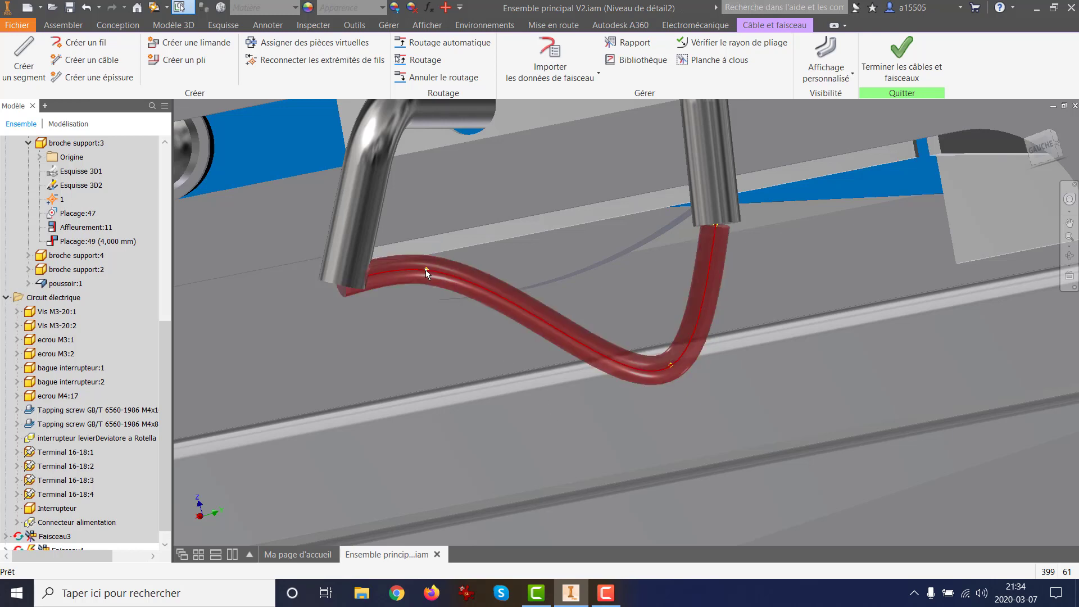
Reposition the red wire's other point, near the opposite bent rod, below that rod's end
right_click(426, 271)
left_click(423, 353)
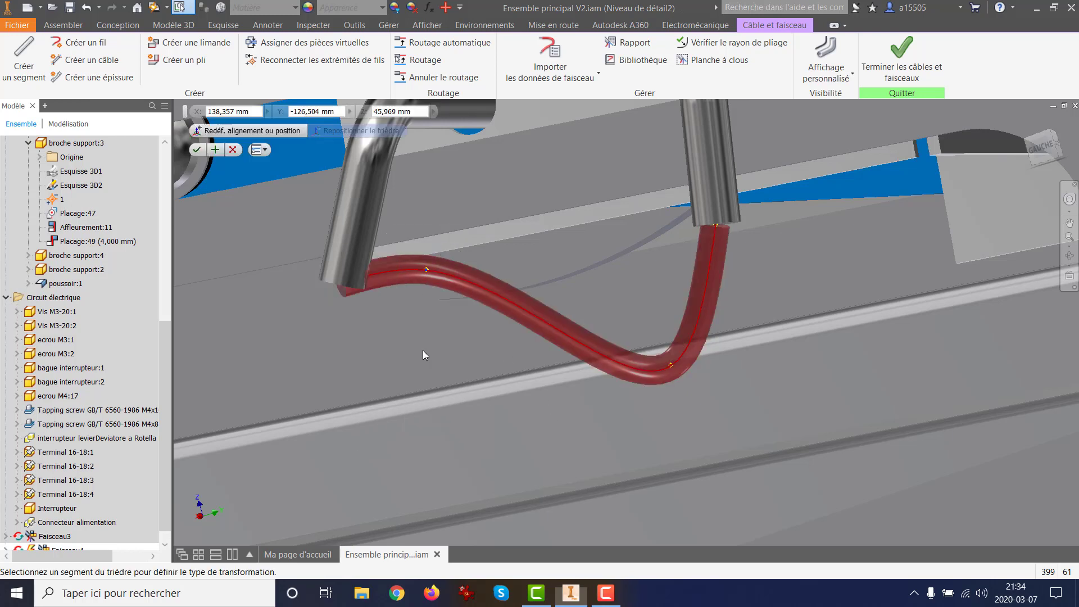
left_click_drag(428, 275, 391, 385)
Adjust that point along the X and Y axes so the wire forms a U-shaped loop between the rods, and apply the move
middle_click_drag(508, 403, 404, 388, "shift")
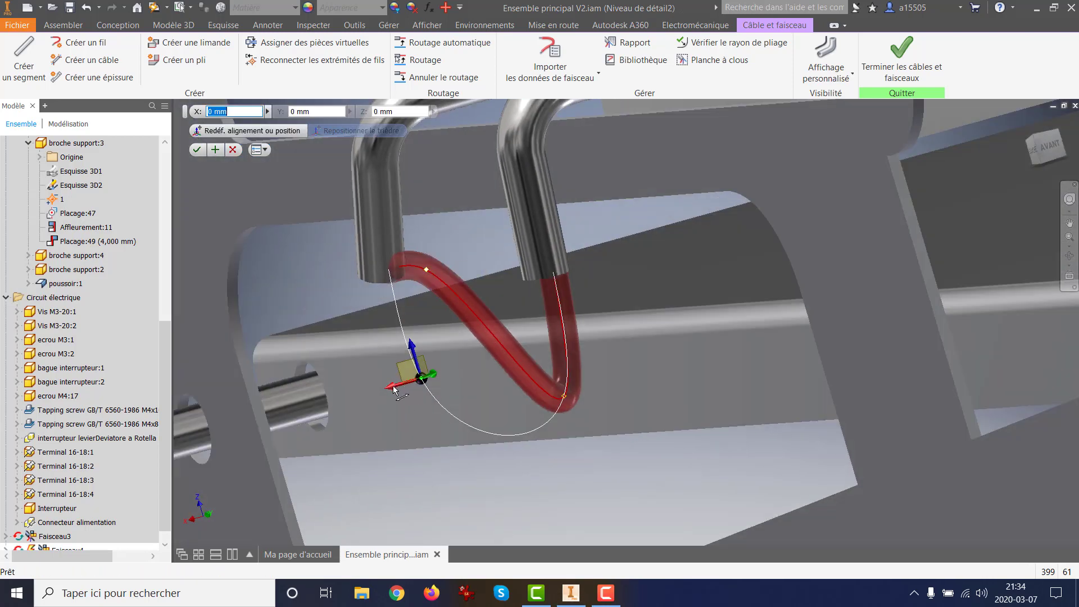
left_click_drag(396, 386, 370, 397)
middle_click_drag(400, 419, 444, 410, "shift")
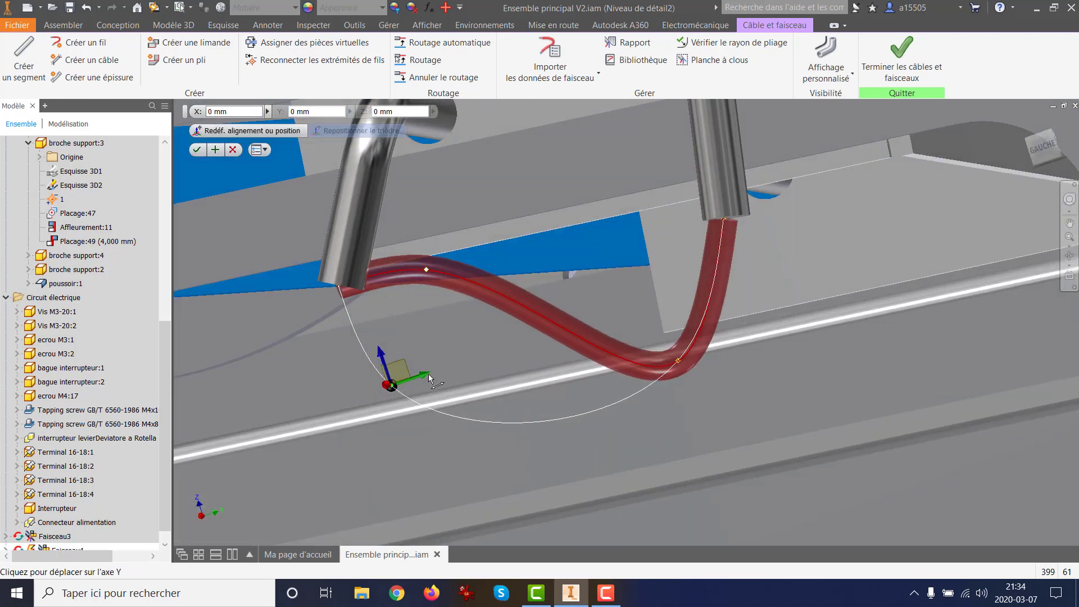
left_click_drag(413, 379, 345, 386)
left_click_drag(422, 375, 353, 395)
scroll(565, 373, "up", 3)
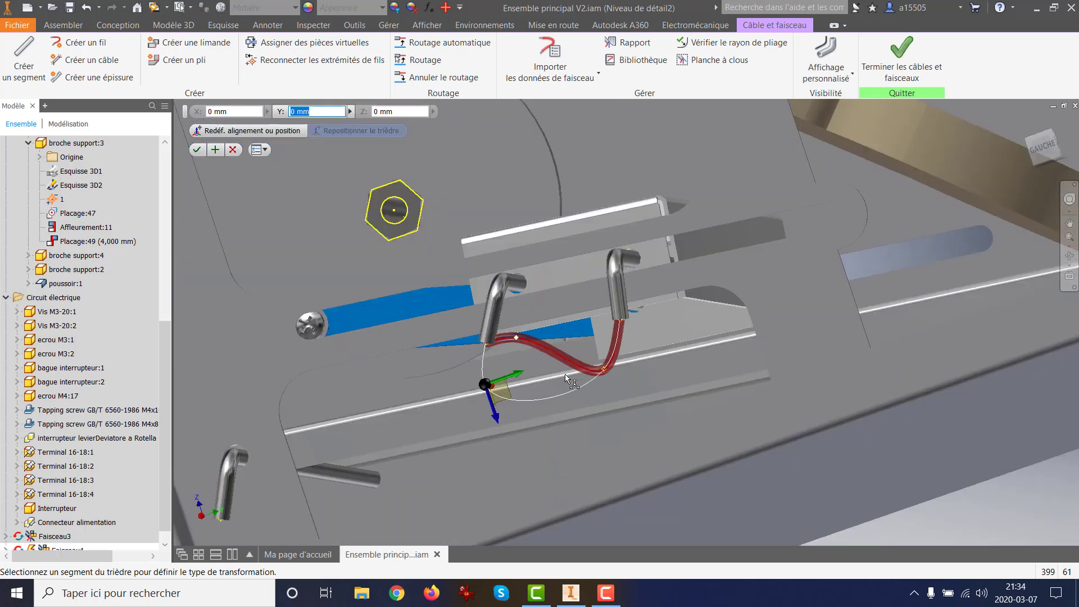
middle_click_drag(565, 374, 529, 390, "shift")
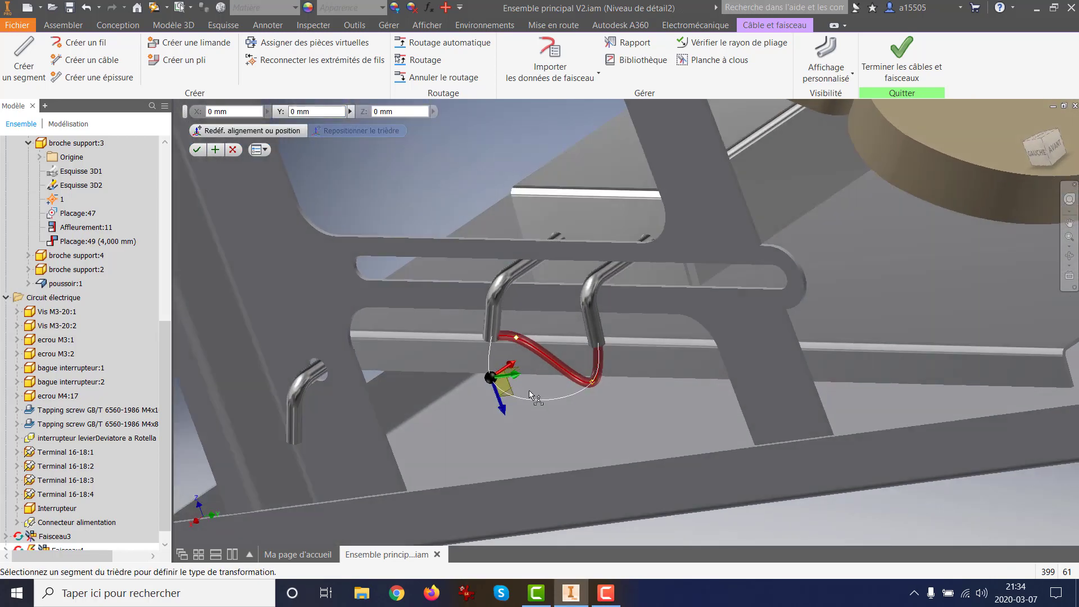
right_click(438, 333)
left_click(458, 341)
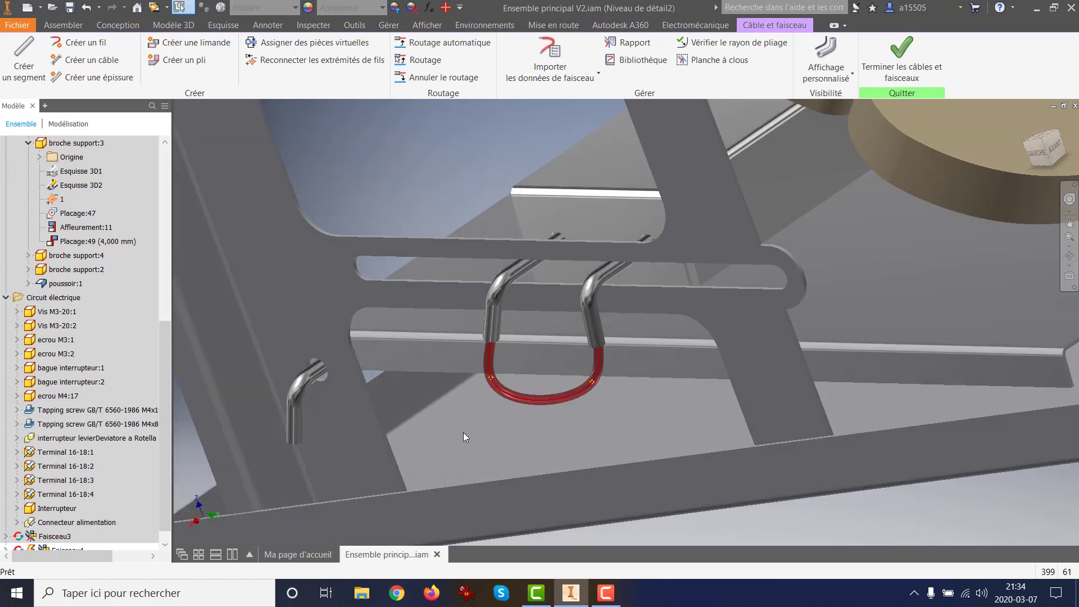
Examine the shaped red wire between the support rods within the whole assembly
middle_click_drag(463, 433, 416, 426, "shift")
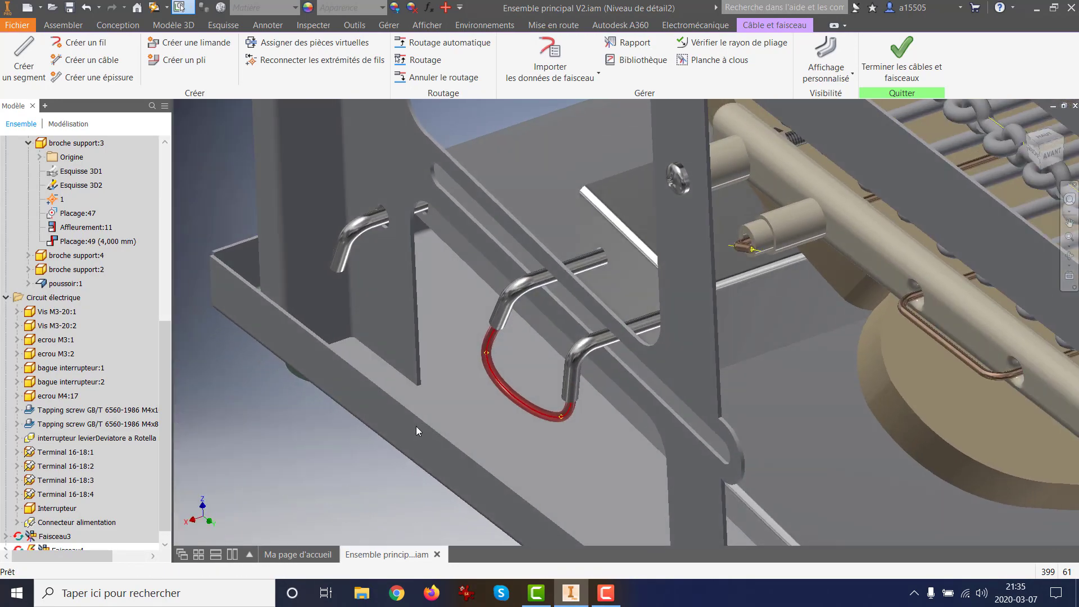
scroll(416, 426, "up", 5)
right_click(382, 433)
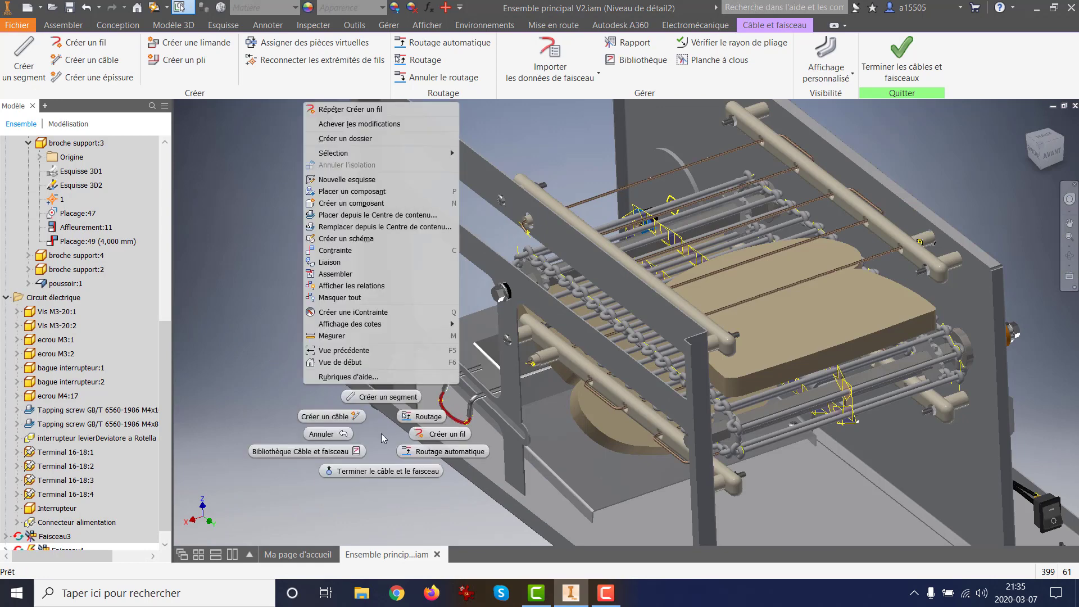